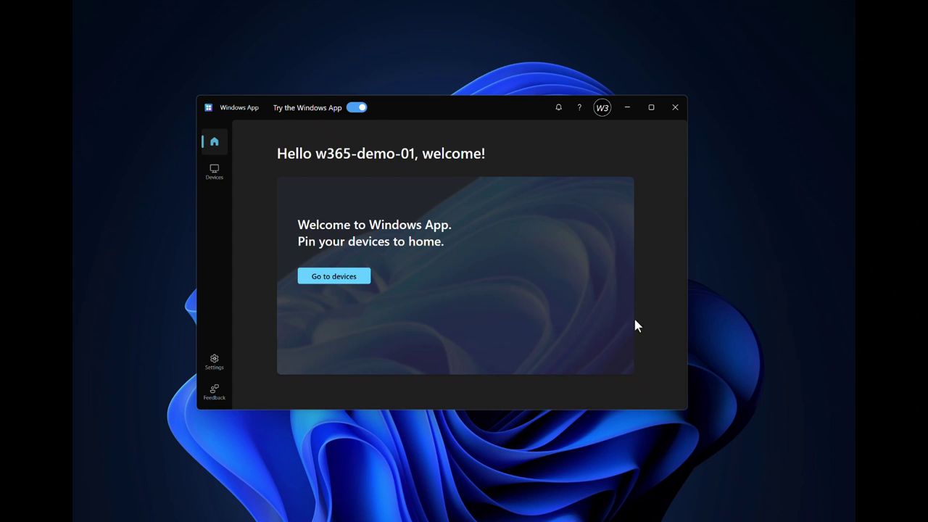
Go to the Devices page and connect to the Cloud PC Business device w365-demo-01.
click(345, 275)
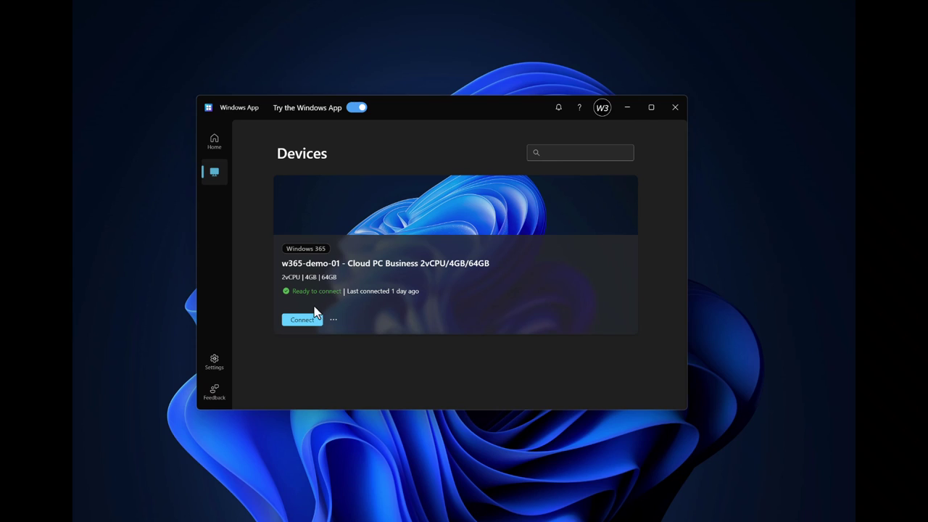
click(301, 322)
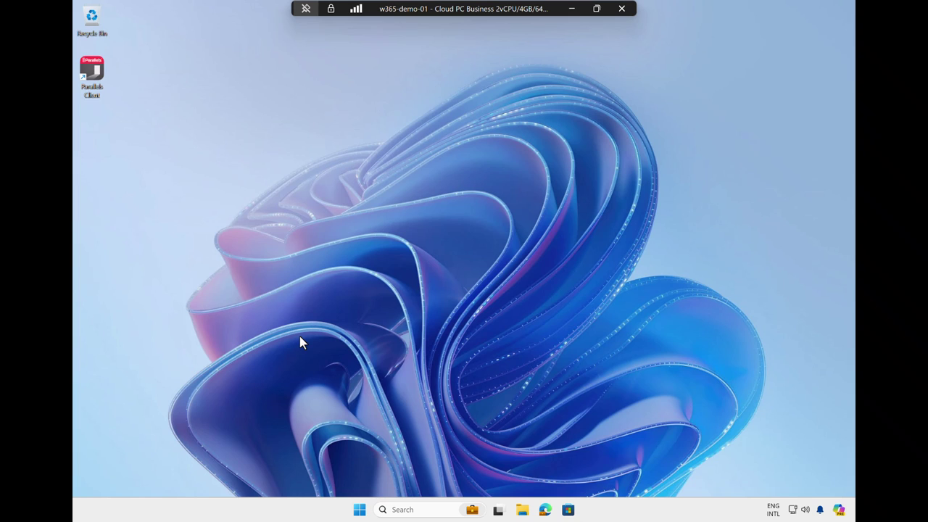
Check the Start menu, then launch Parallels Client from its desktop shortcut to show the RAS Demo apps.
click(360, 510)
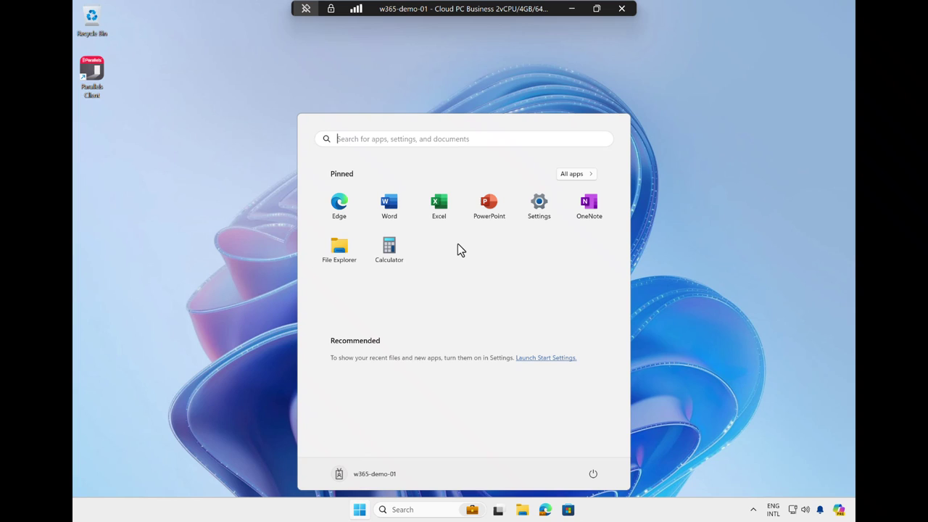
click(203, 116)
double_click(93, 77)
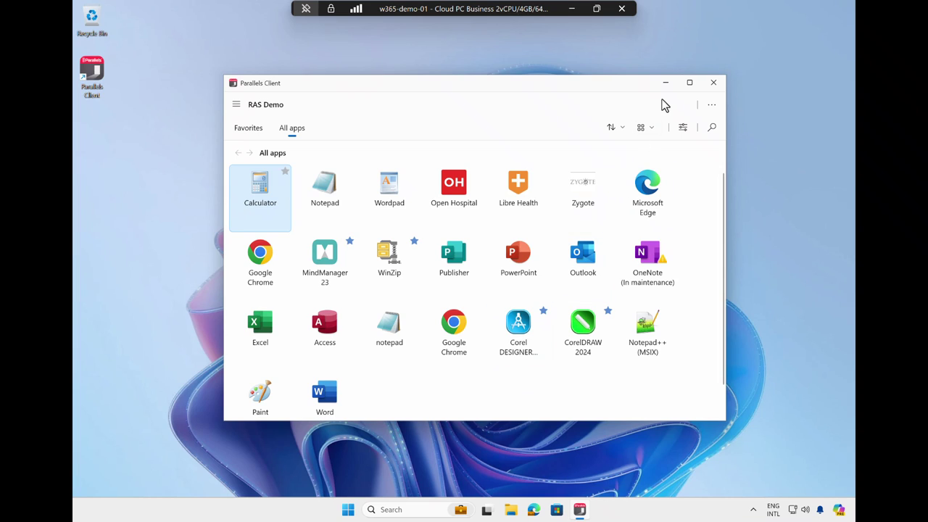
Minimize Parallels Client and expand the RAS Remote Desktops & Applications folder in Start's All apps.
click(665, 83)
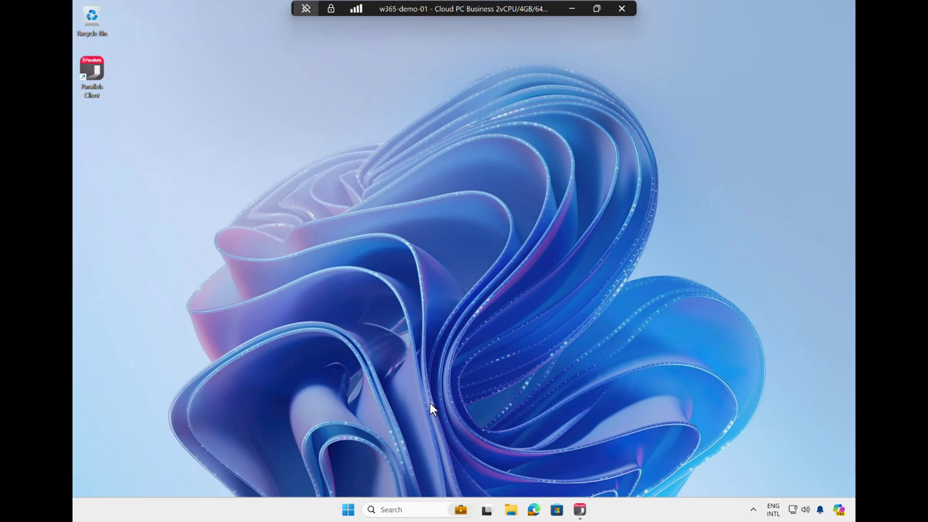
click(348, 507)
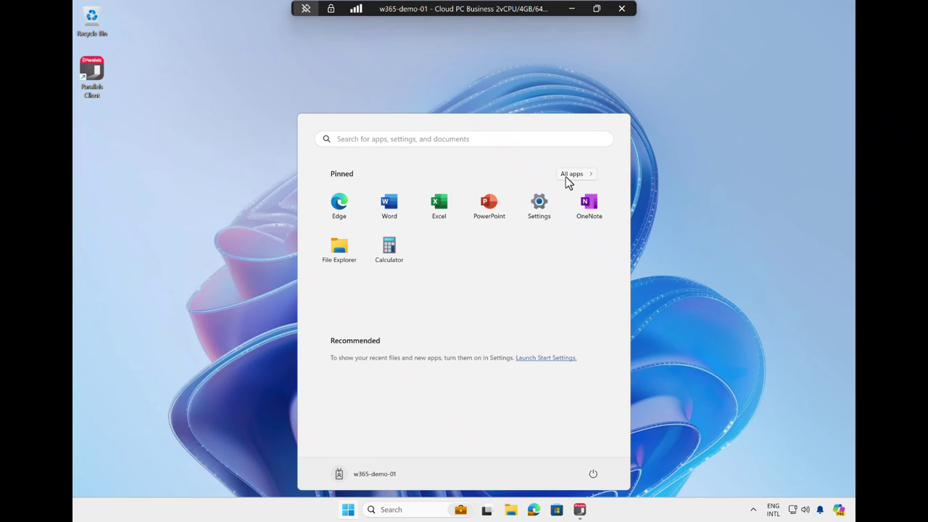
click(569, 177)
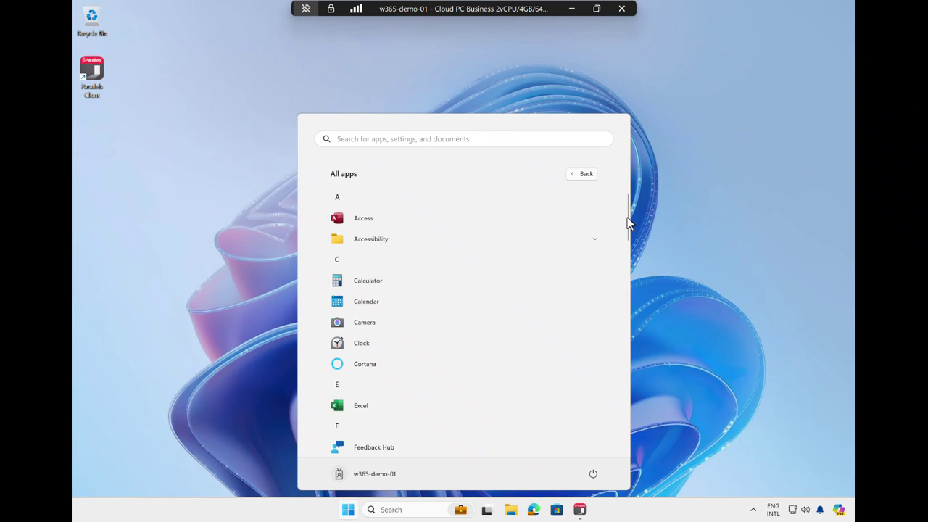
drag(628, 215, 602, 414)
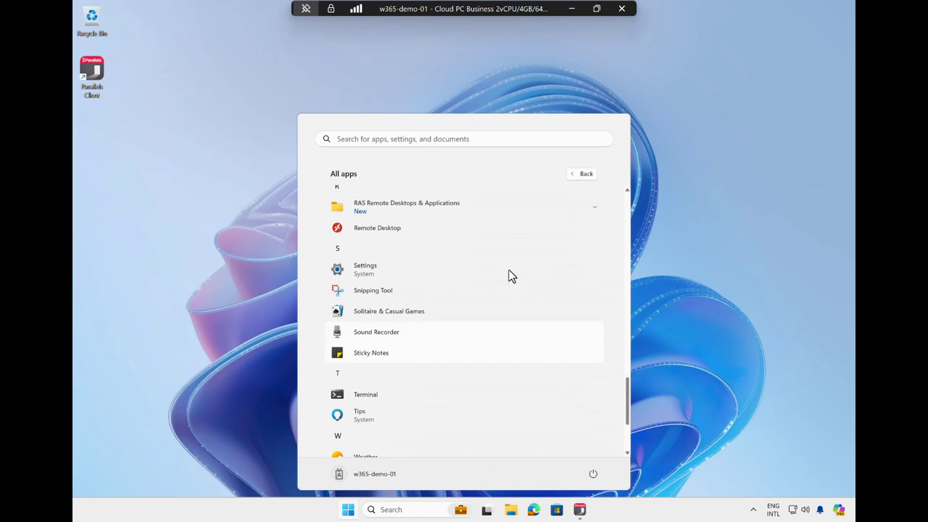
click(452, 212)
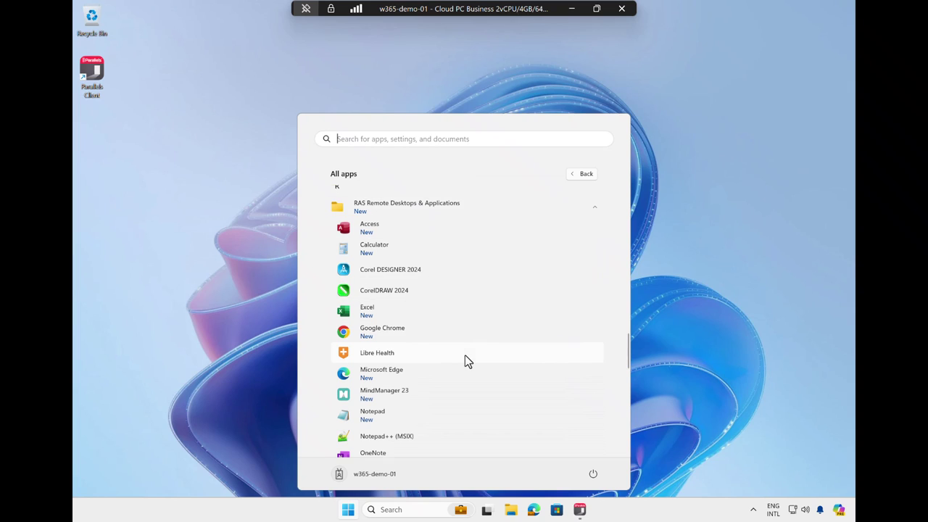
scroll(465, 356, down, 5)
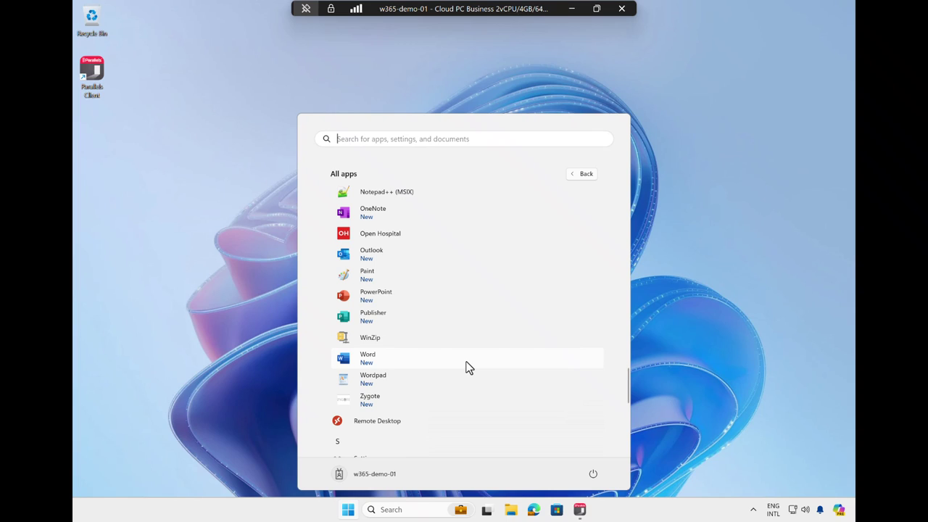
Pin WinZip, Open Hospital and Libre Health to Start.
right_click(408, 342)
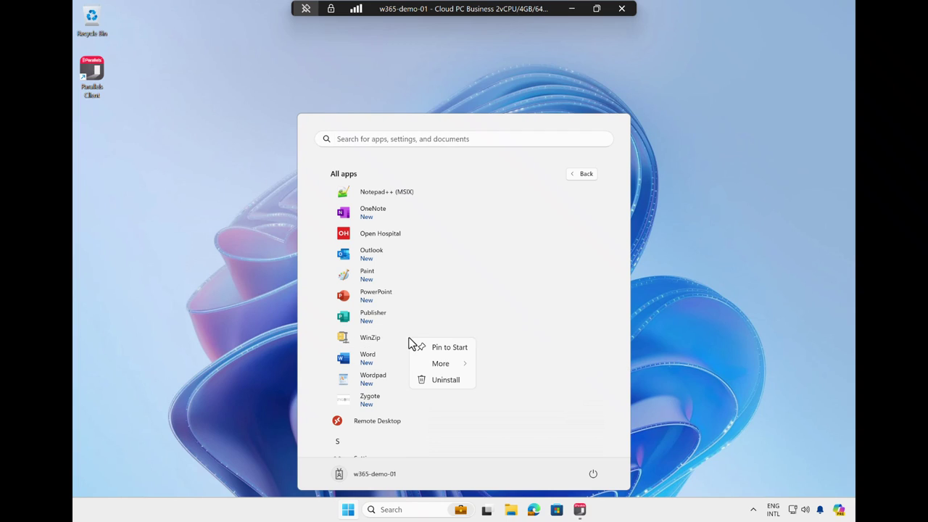
click(442, 351)
right_click(398, 236)
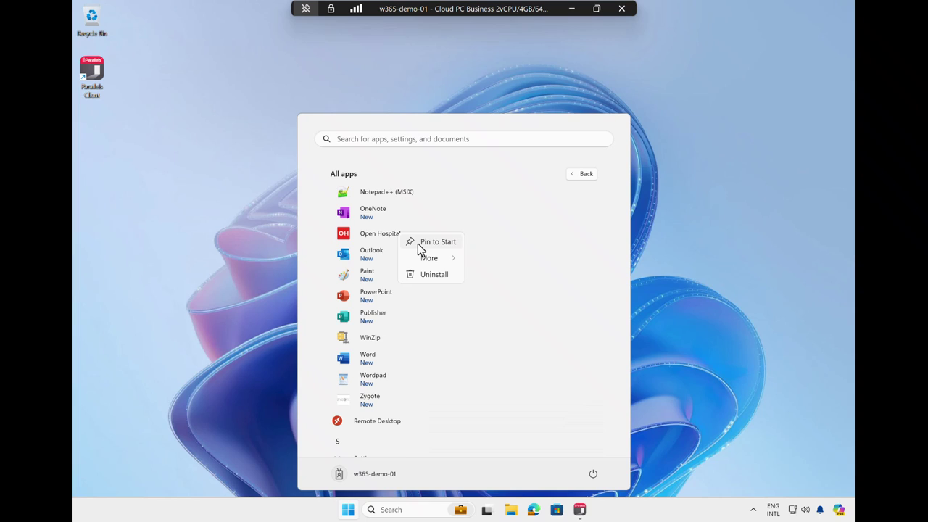
click(420, 246)
scroll(420, 247, up, 3)
right_click(425, 236)
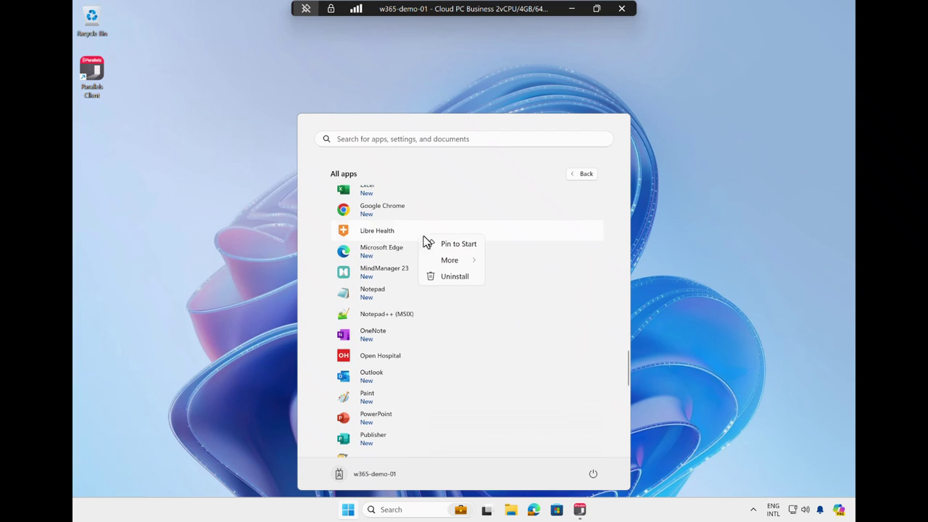
click(442, 244)
Pin MindManager 23, Notepad++ and CorelDRAW 2024 to Start.
right_click(421, 273)
click(443, 283)
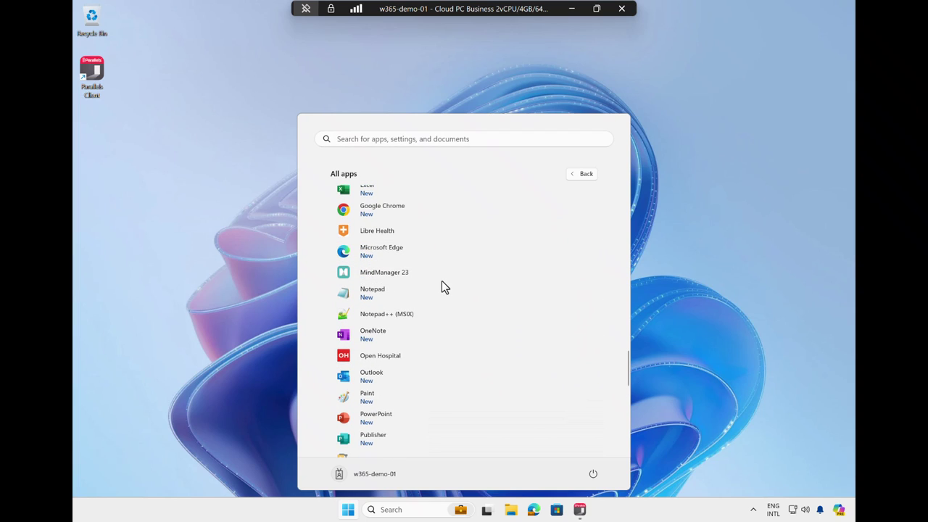
right_click(414, 315)
click(442, 325)
scroll(439, 328, up, 3)
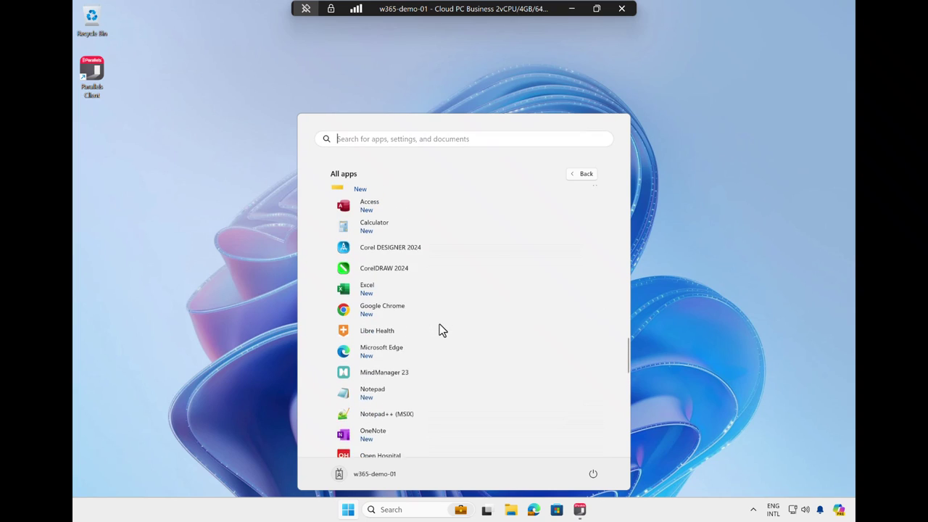
right_click(437, 285)
click(456, 281)
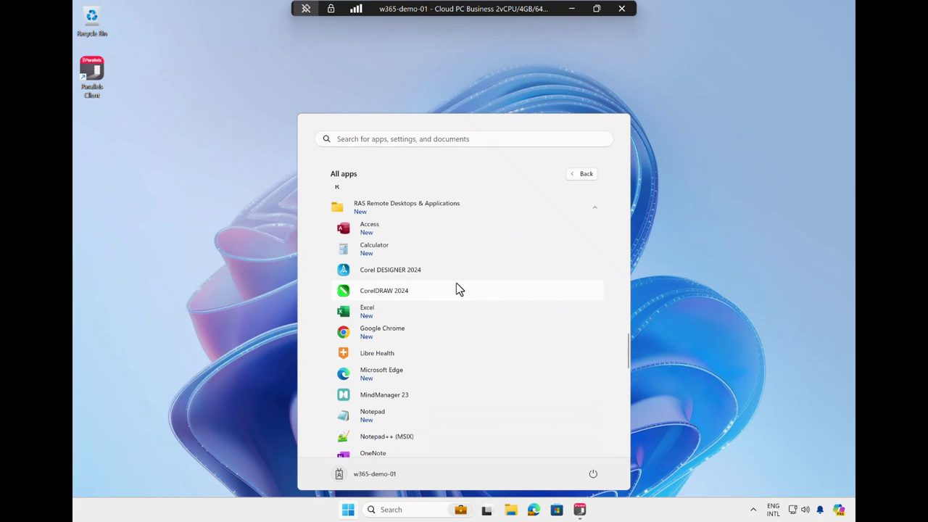
Launch the pinned WinZip app from Start, opening an empty NewZip.zip archive.
click(350, 511)
click(364, 512)
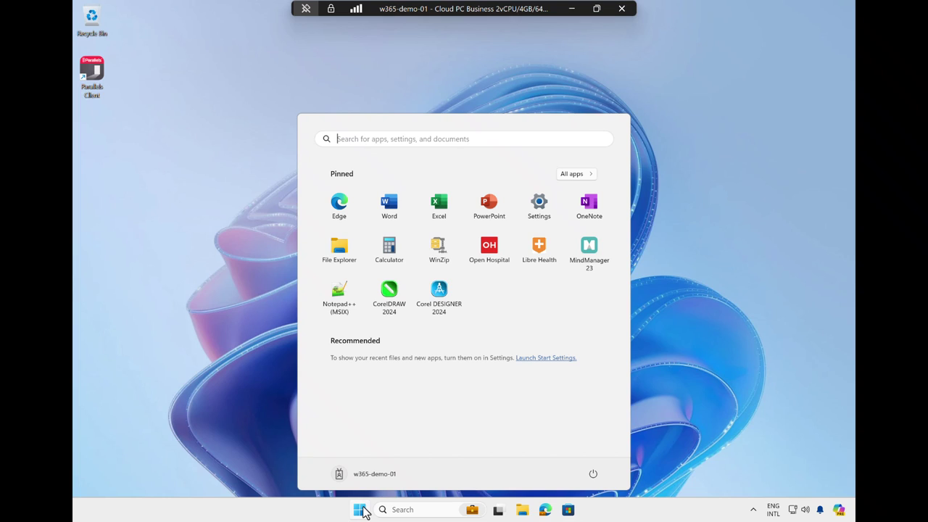
click(438, 247)
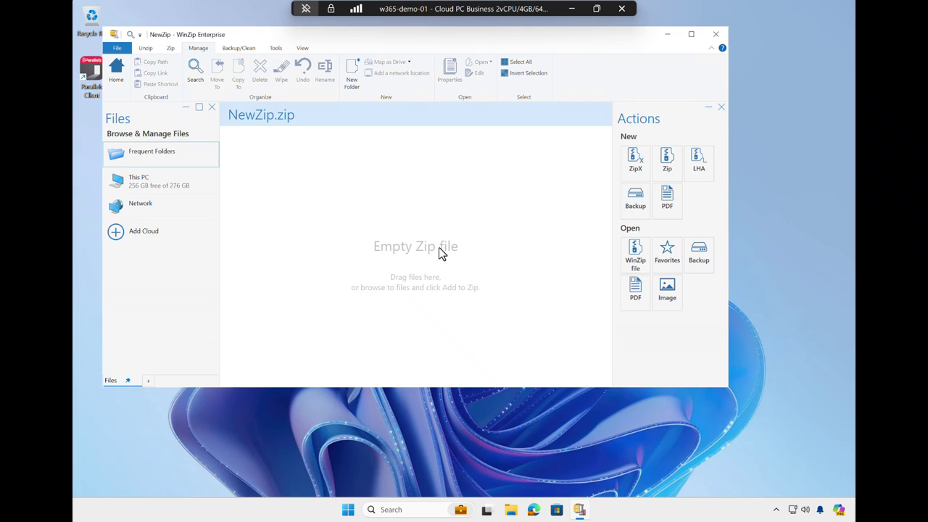
click(347, 509)
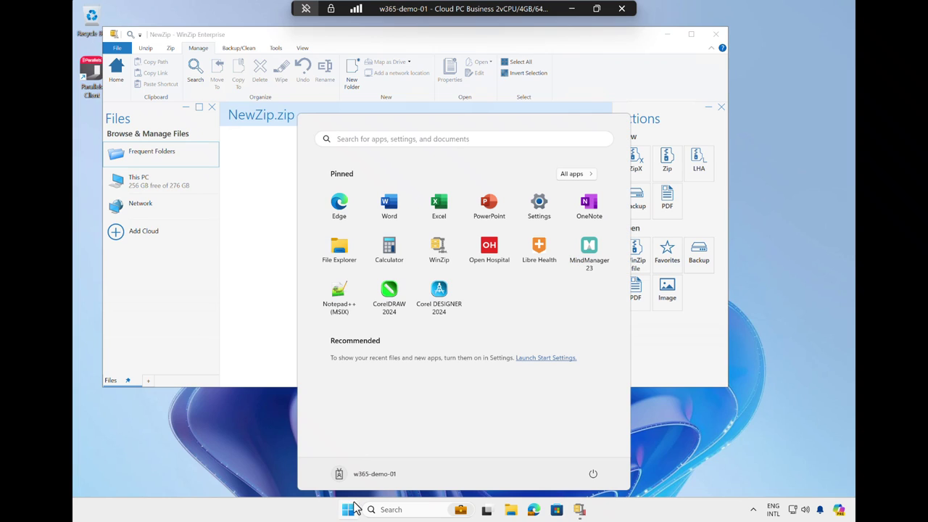
Launch pinned MindManager 23, open Bubble map sample.mmap from recent files, then minimize it.
click(591, 264)
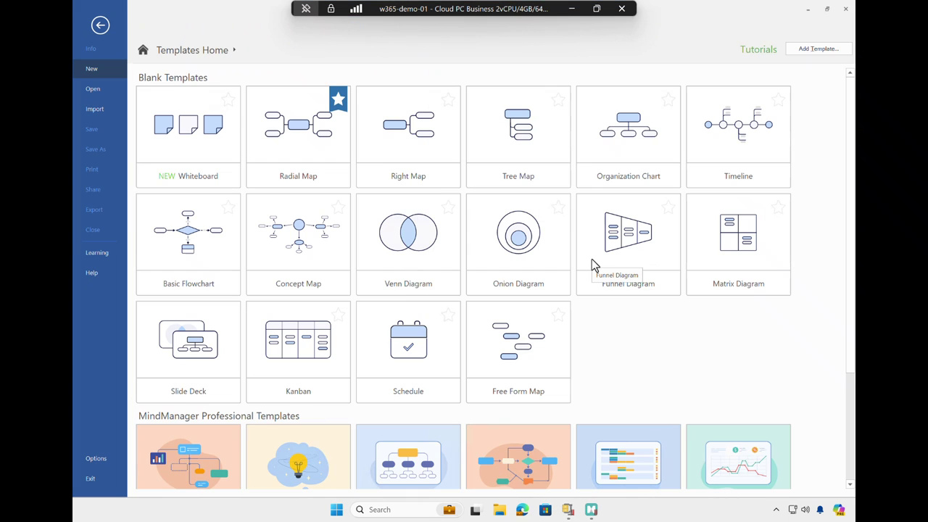
click(109, 91)
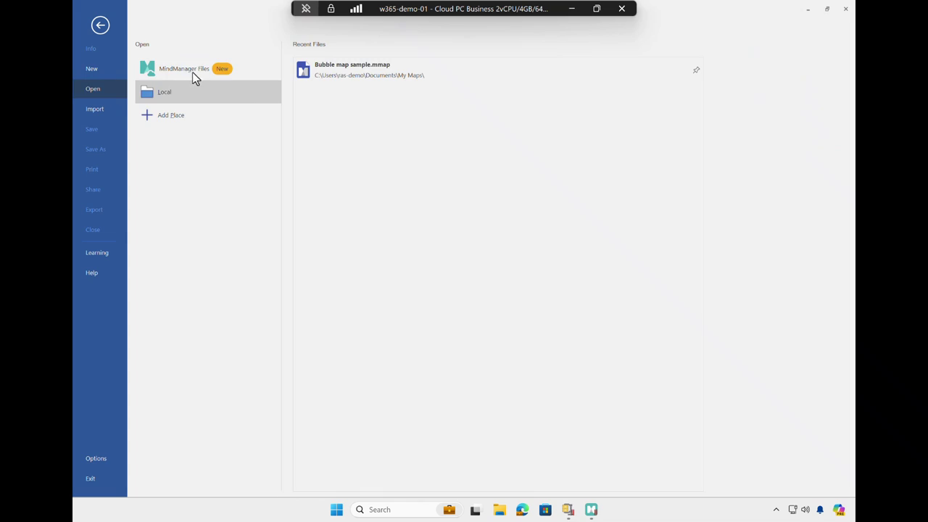
click(316, 71)
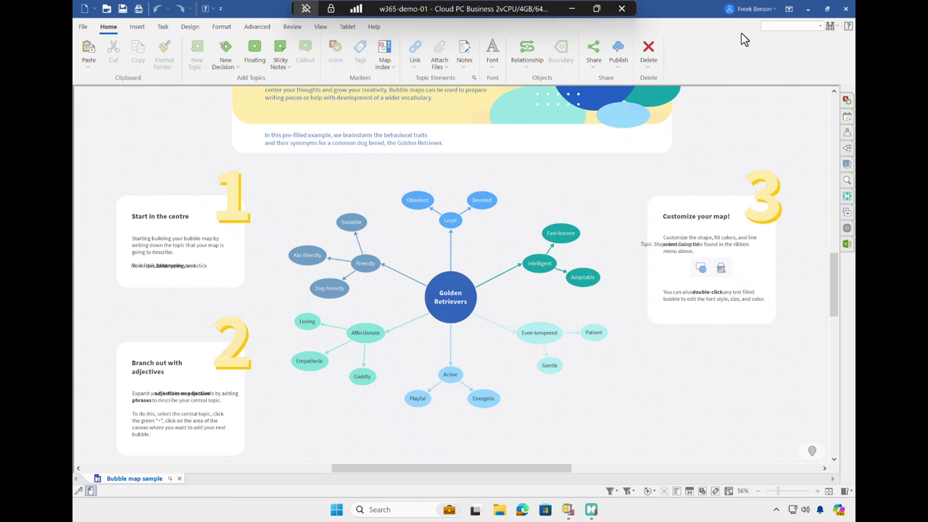
click(808, 9)
Minimize WinZip and launch pinned Open Hospital, opening the Out Patient Department window.
click(667, 34)
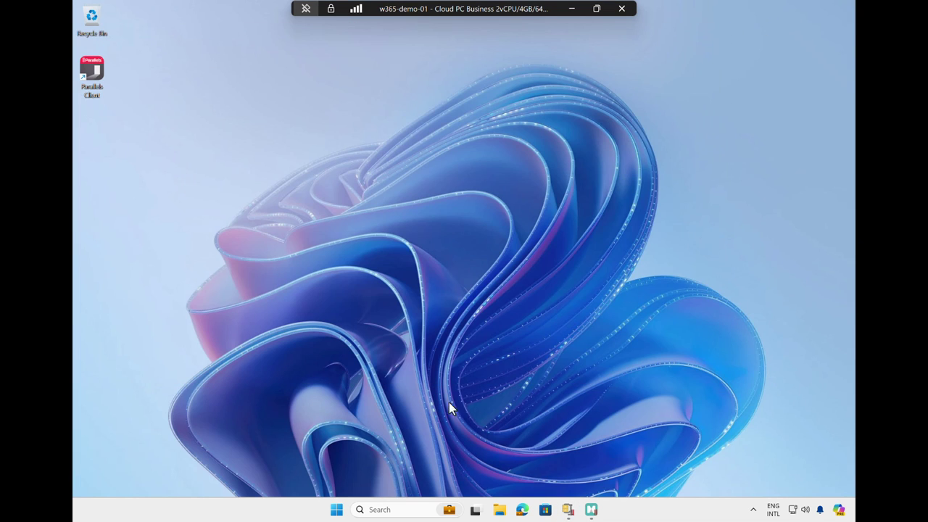
click(340, 512)
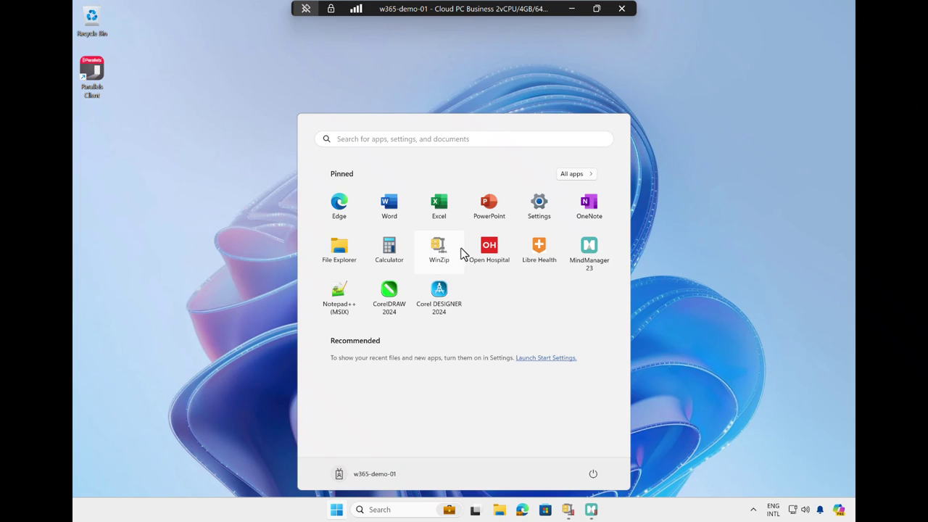
click(484, 248)
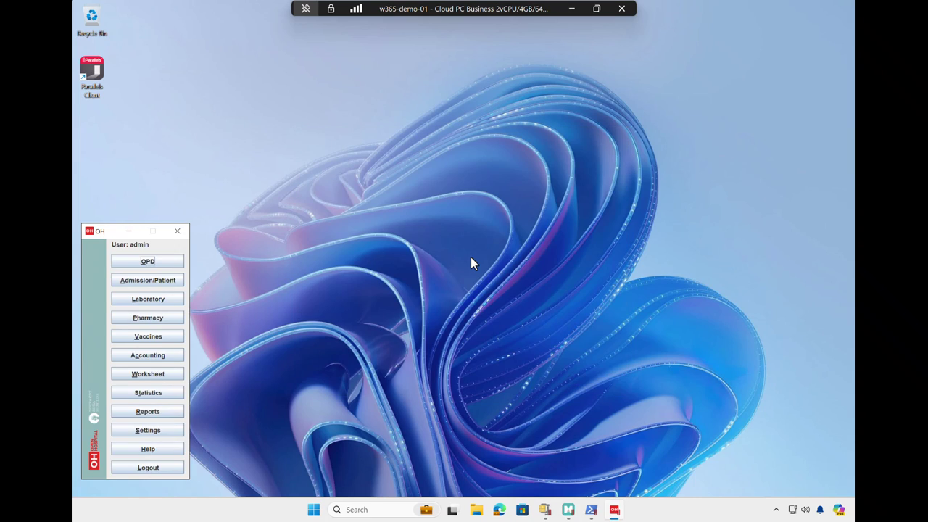
click(161, 261)
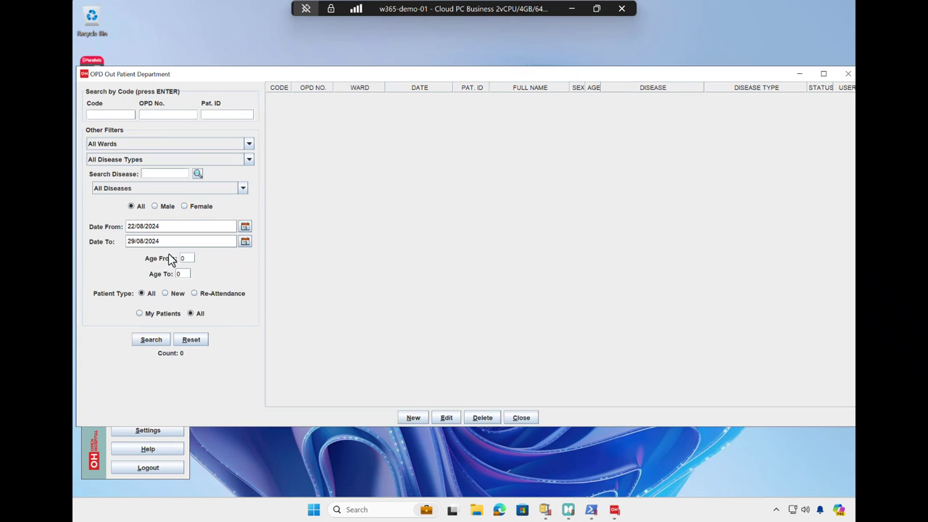
Search OPD visits from 18/08/2022, accept the data warning, and open visit 387 for editing.
click(245, 226)
click(139, 245)
click(139, 244)
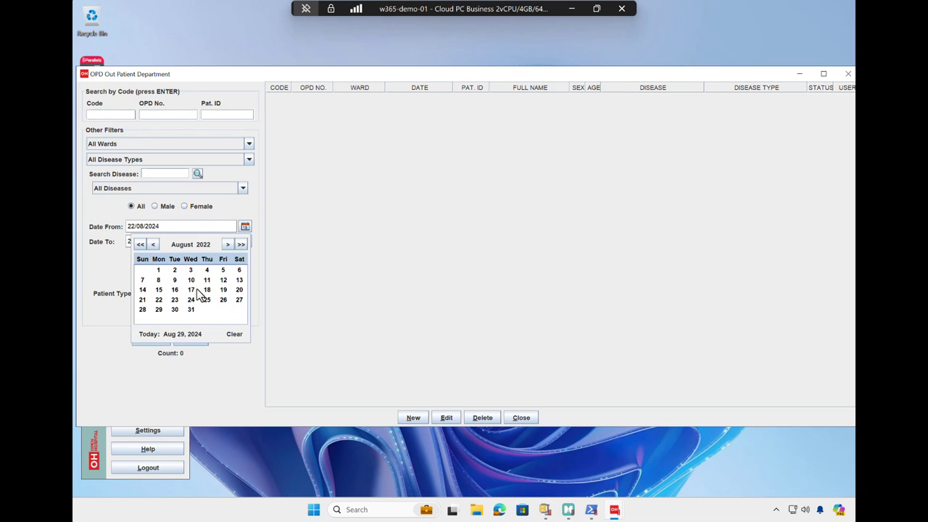
click(207, 290)
click(151, 340)
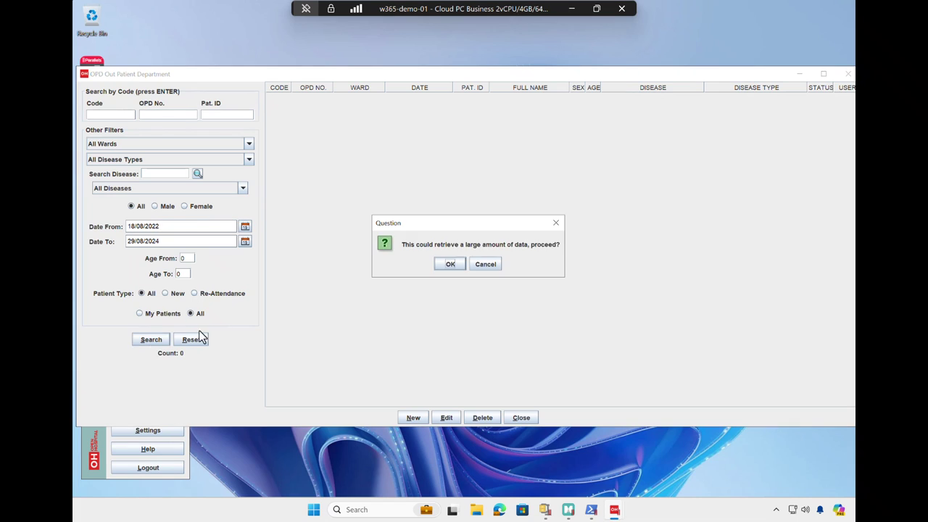
click(441, 265)
click(441, 265)
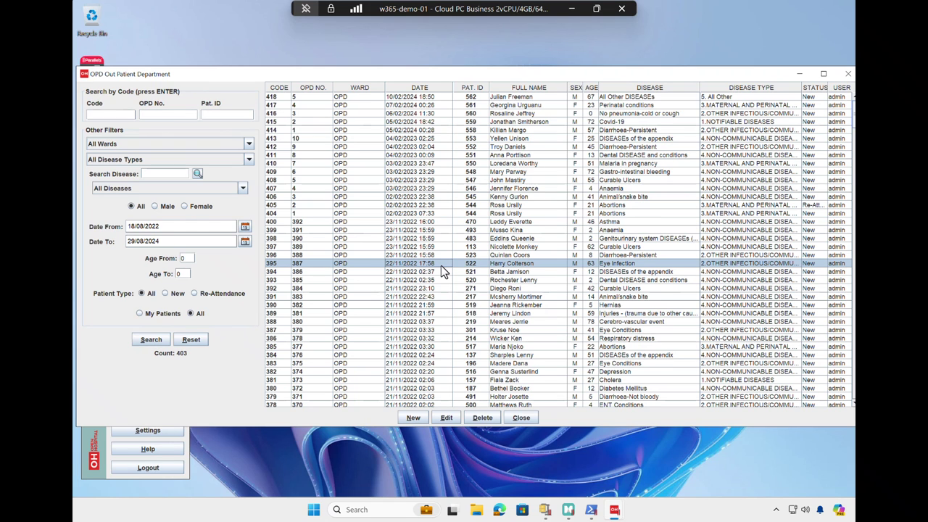
click(441, 417)
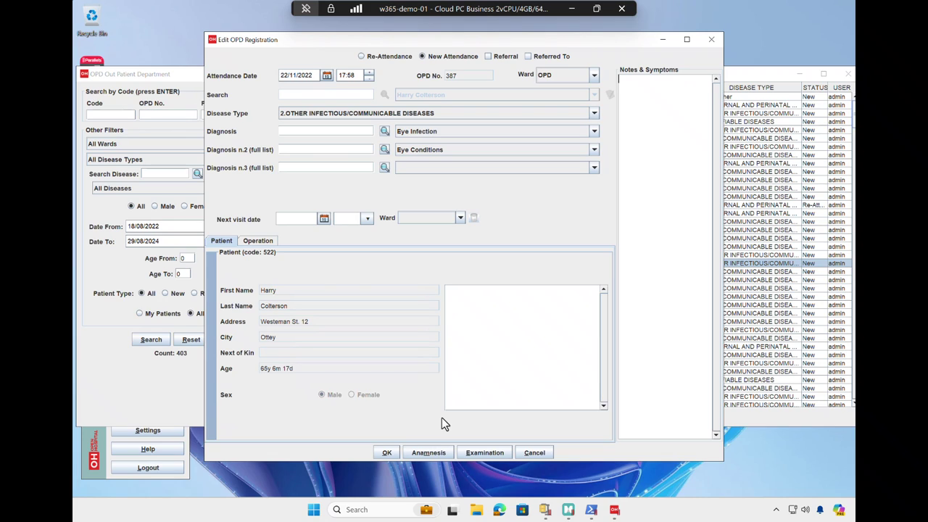
Start a blank Word document and type 'Copy this text.'.
click(313, 510)
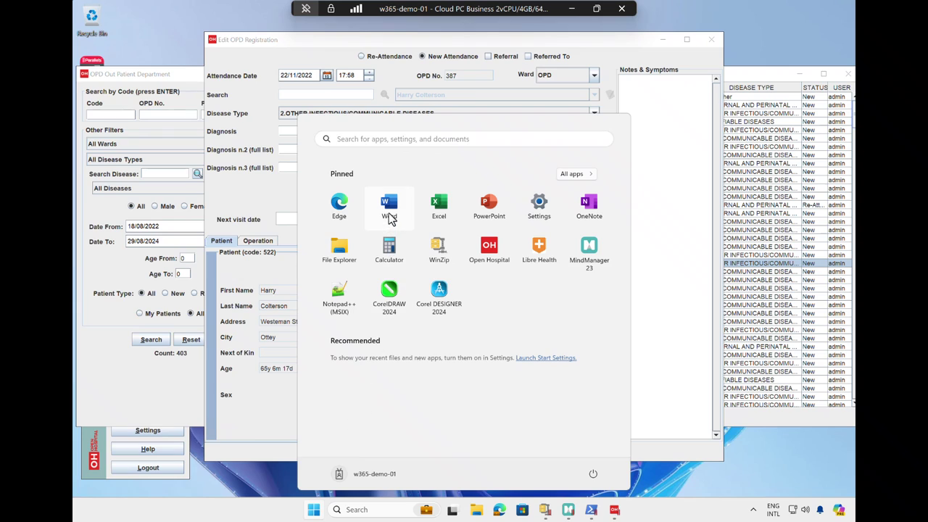
click(389, 211)
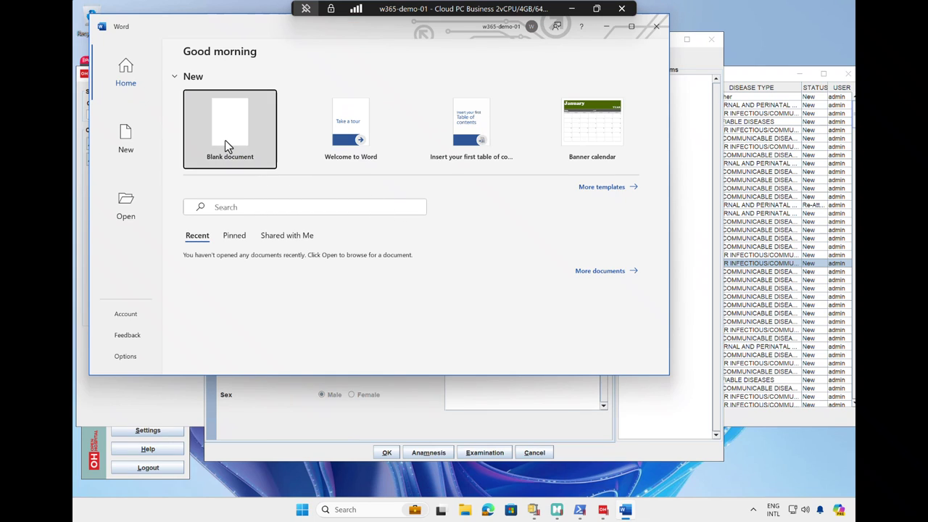
click(225, 141)
text(Copy t)
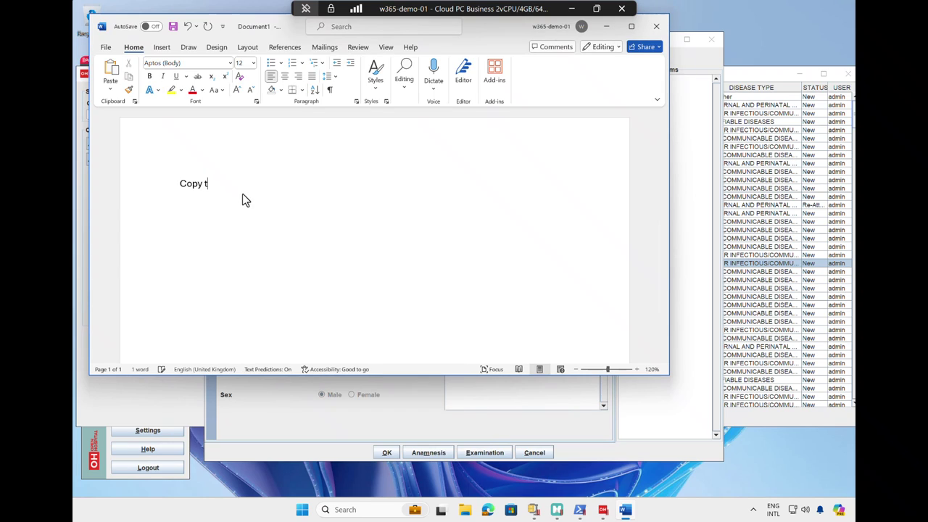
text(his text.)
Copy the typed line and minimize Word to return to the OPD registration.
triple_click(232, 189)
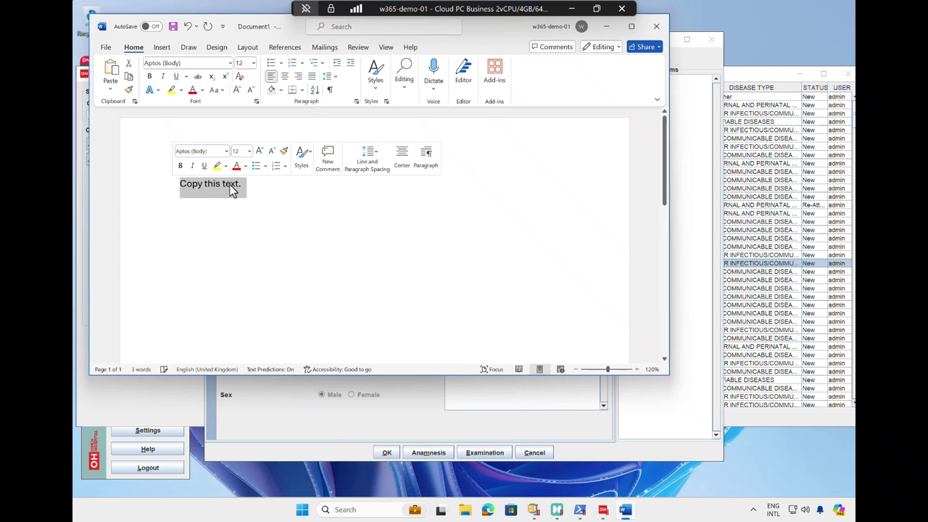
right_click(232, 188)
click(285, 239)
click(606, 27)
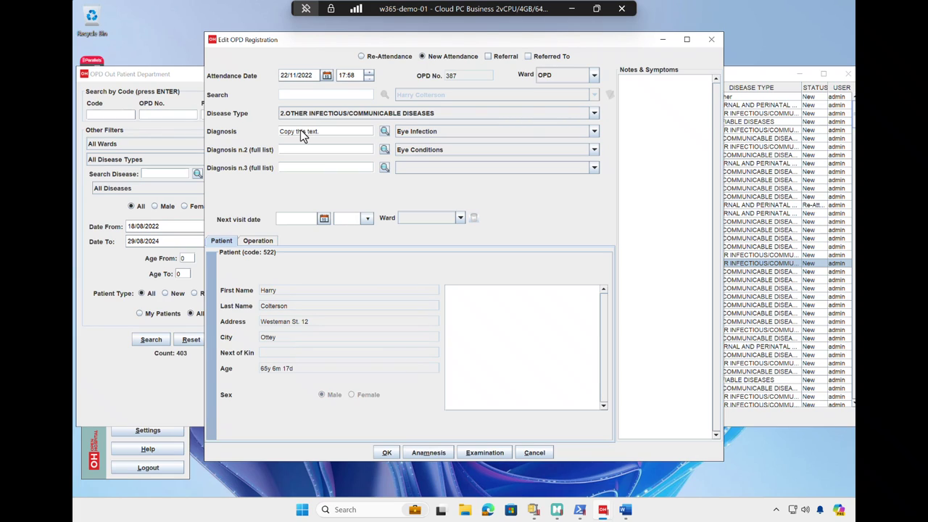
Close the OPD registration form, the OPD patient list and the Open Hospital main menu.
click(711, 39)
click(846, 75)
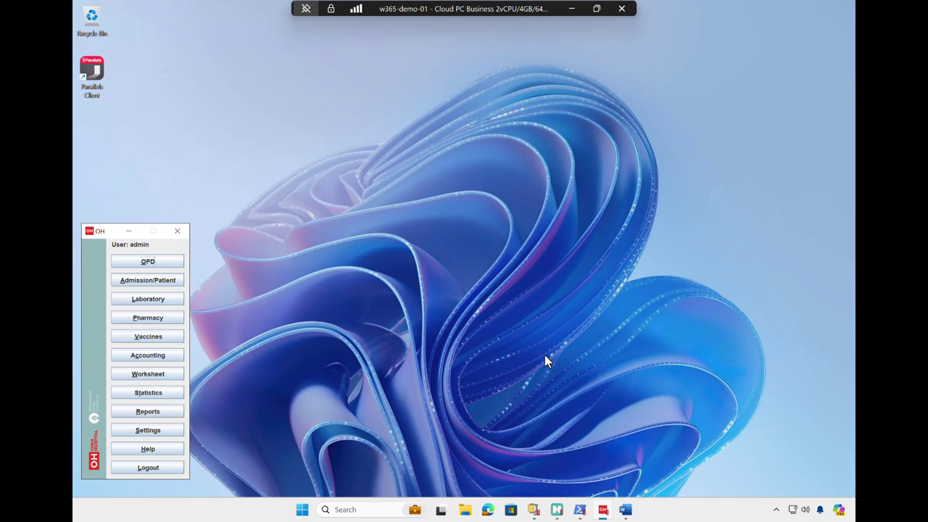
click(177, 230)
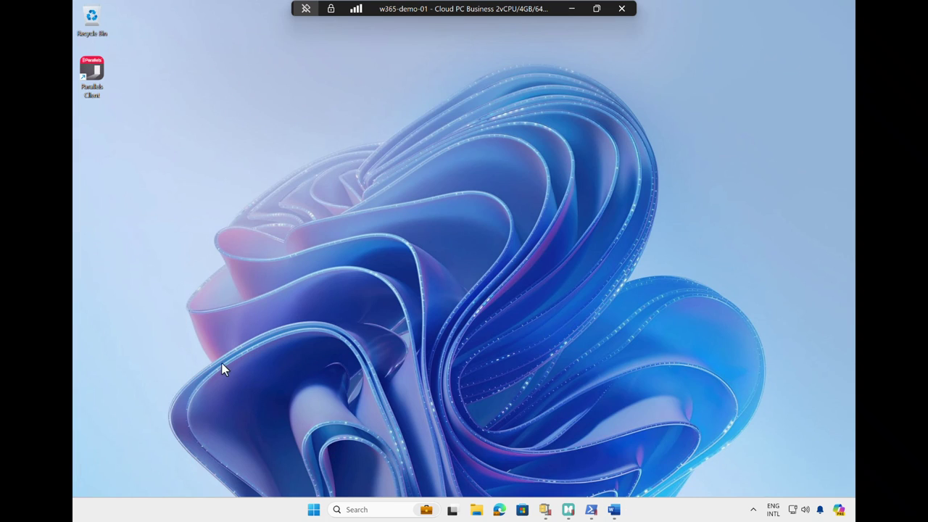
Launch Notepad++ from Start and move its window toward the screen centre.
click(313, 509)
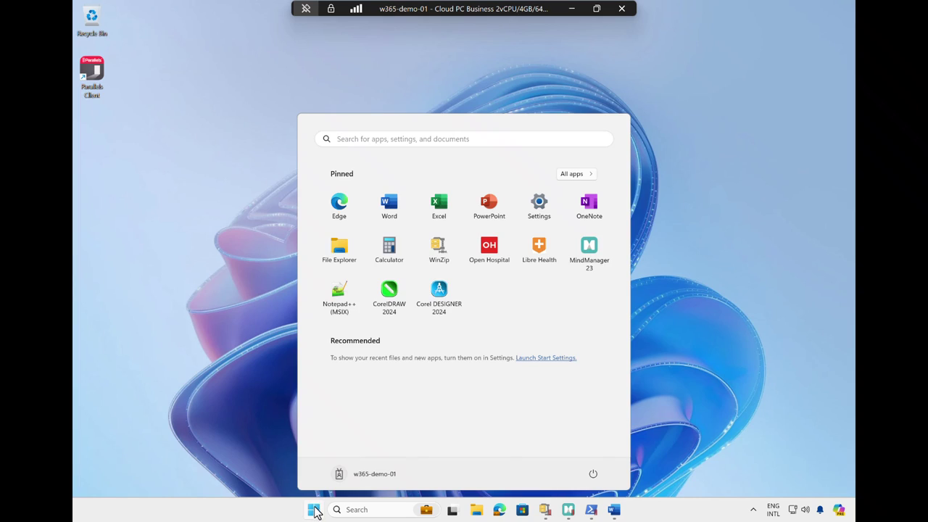
click(343, 314)
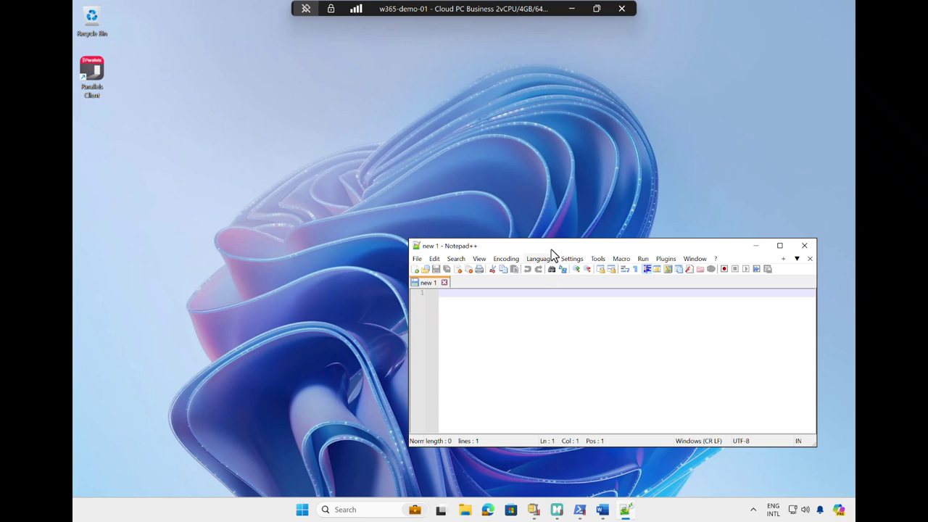
drag(549, 248, 490, 143)
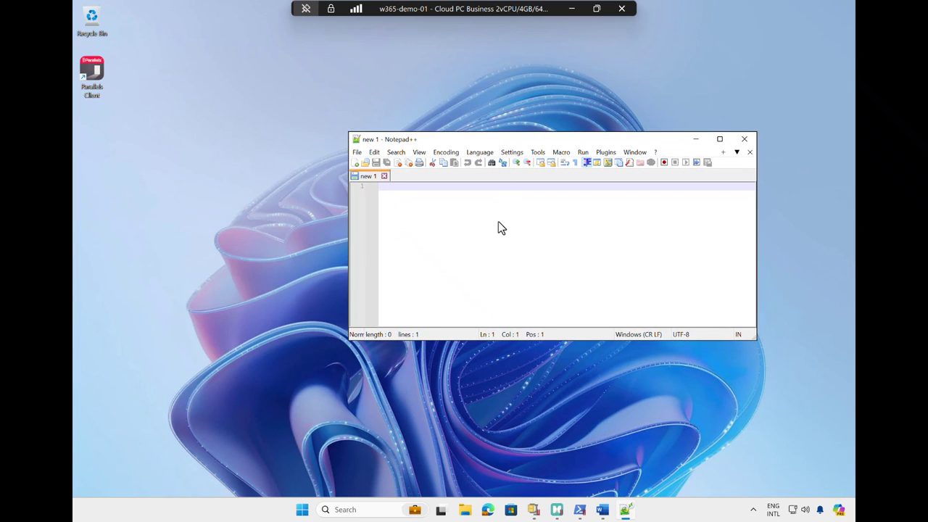
From Parallels Client, create desktop shortcuts for MindManager 23, WinZip, Corel DESIGNER, CorelDRAW 2024 and Notepad++ (MSIX).
double_click(94, 72)
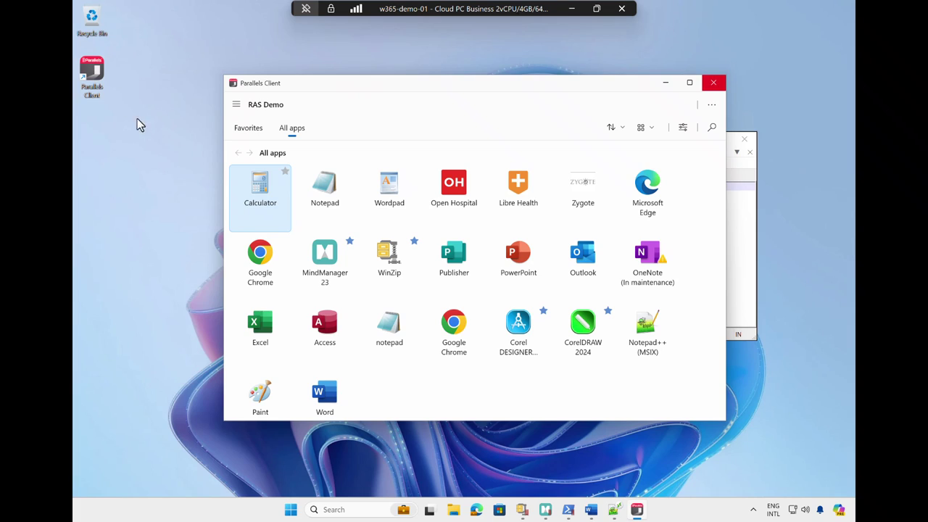
right_click(324, 262)
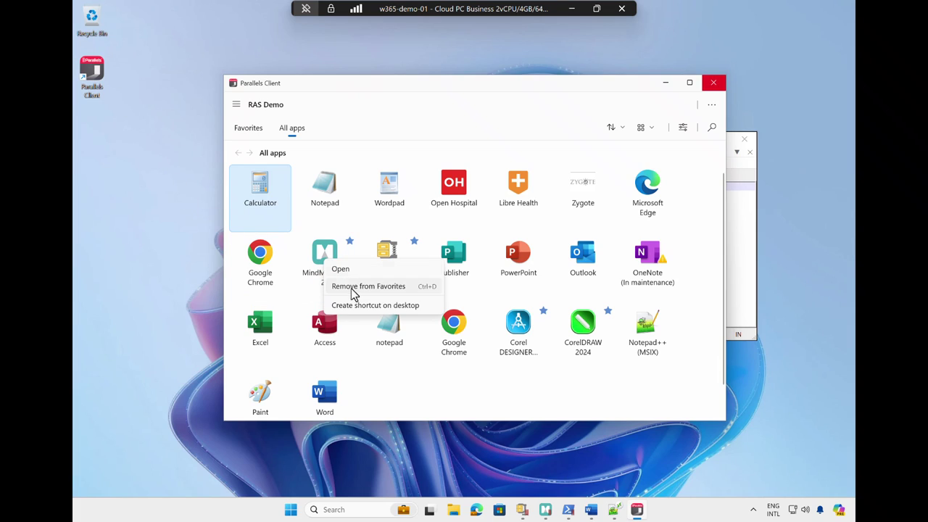
click(368, 306)
right_click(392, 268)
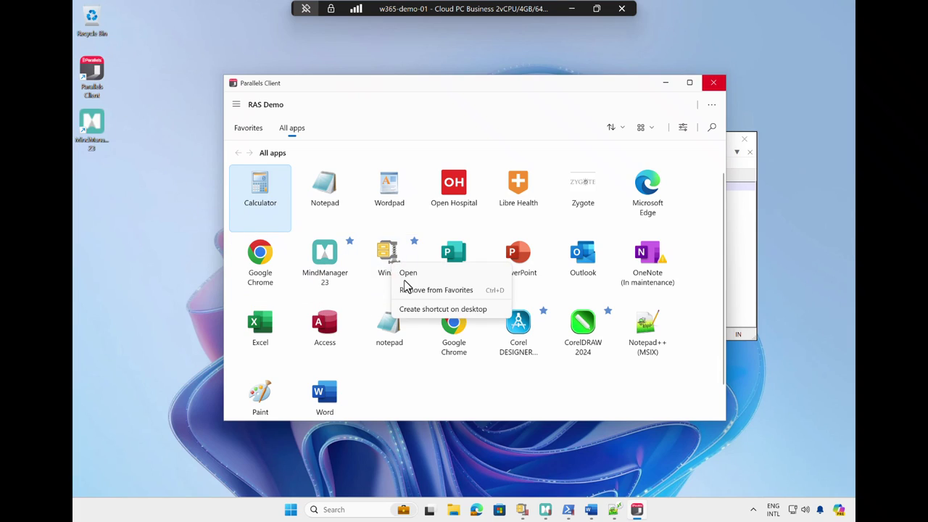
click(428, 311)
right_click(516, 340)
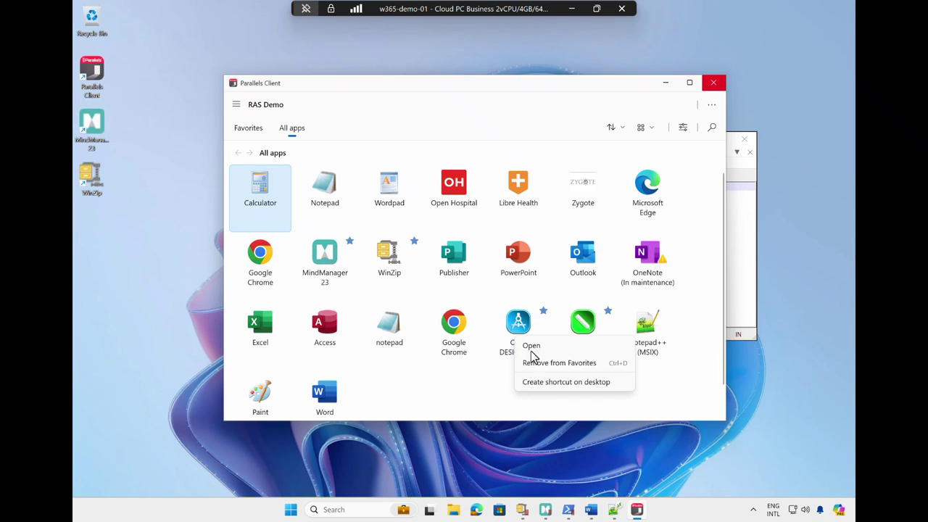
click(553, 385)
right_click(586, 347)
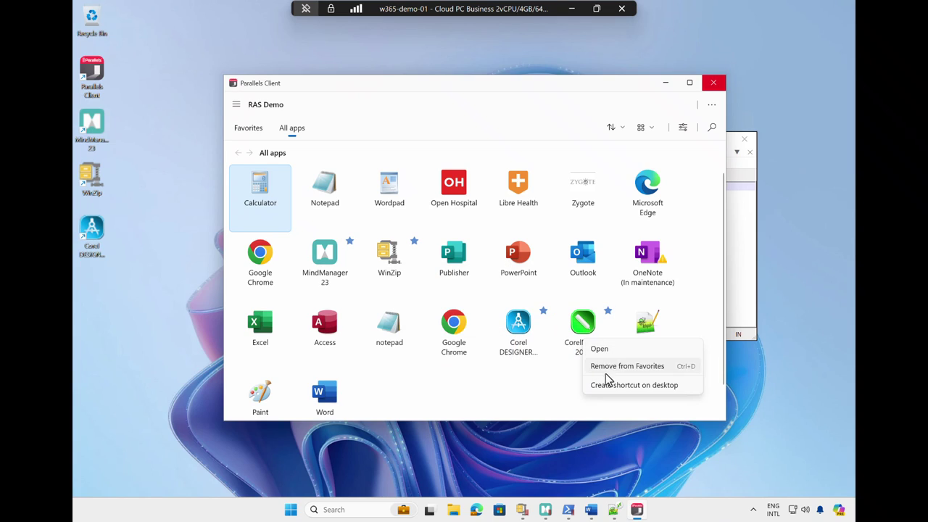
click(625, 387)
right_click(647, 347)
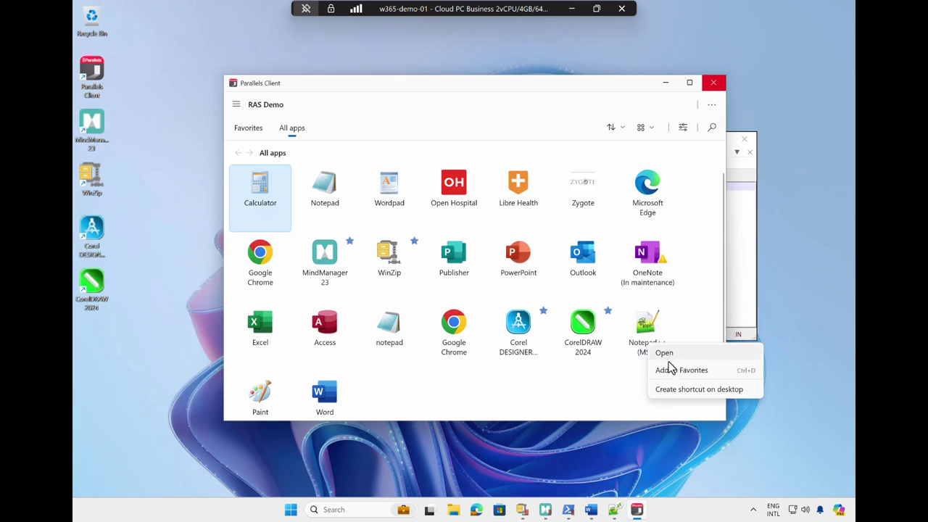
click(694, 392)
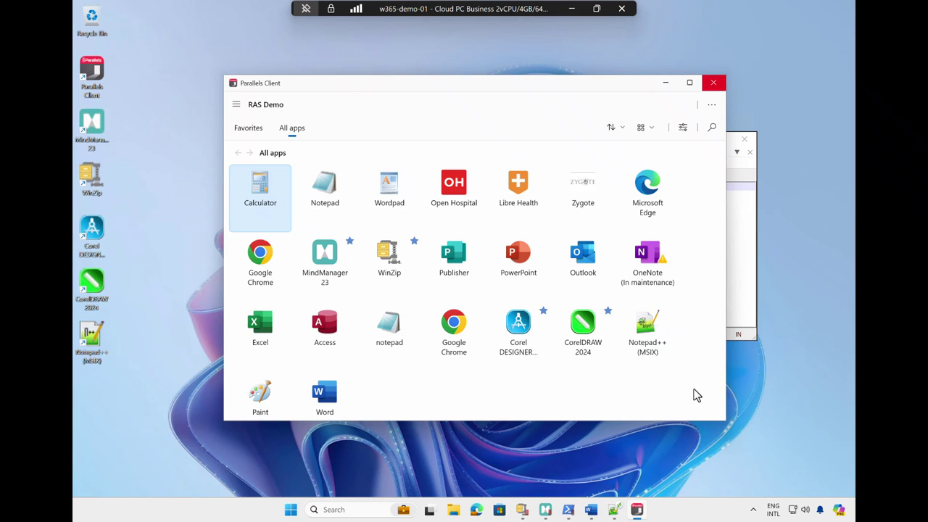
click(291, 510)
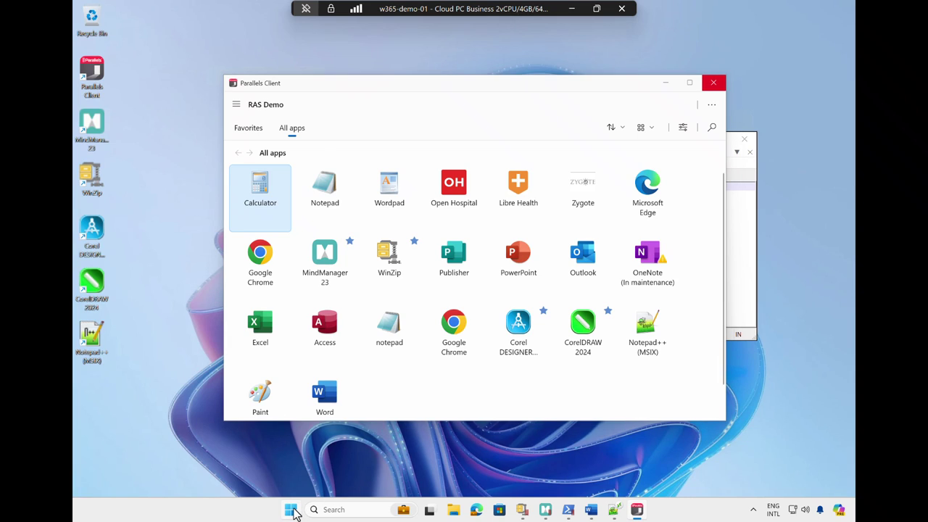
text(goo)
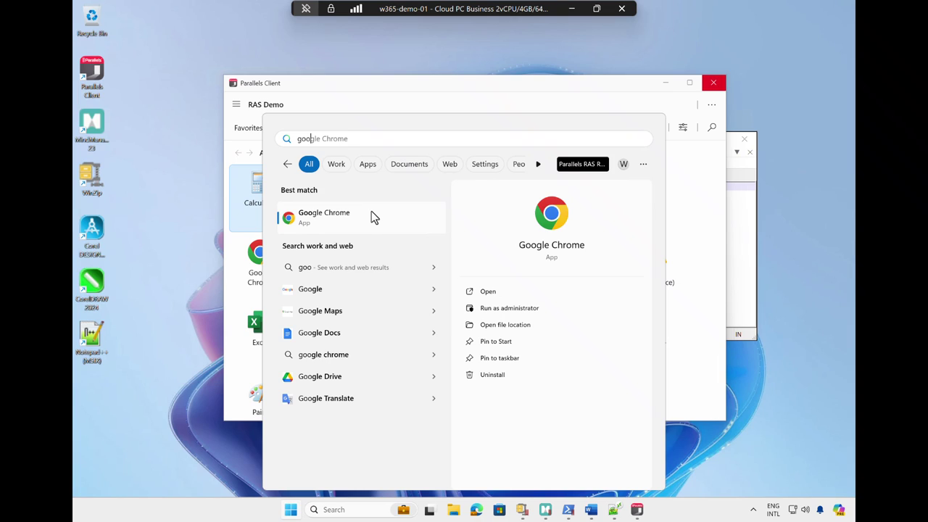
click(506, 95)
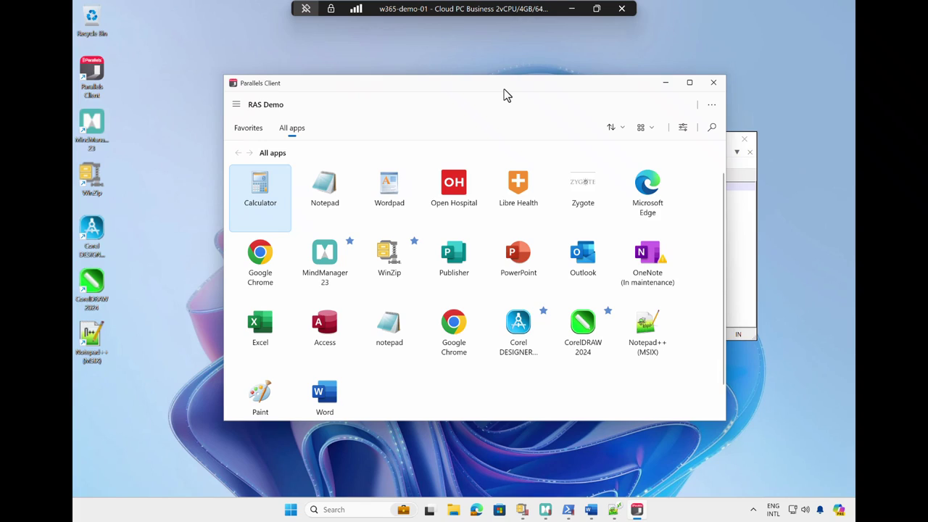